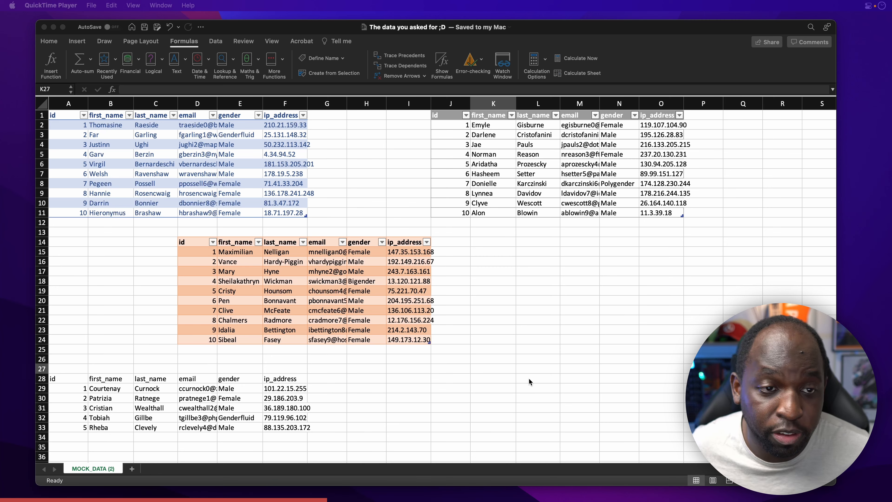
- Compare the Excel sheet's layout with Tableau's data preview of MOCK_DATA (2), ending back in Excel
key(ctrl+Up)
click(391, 225)
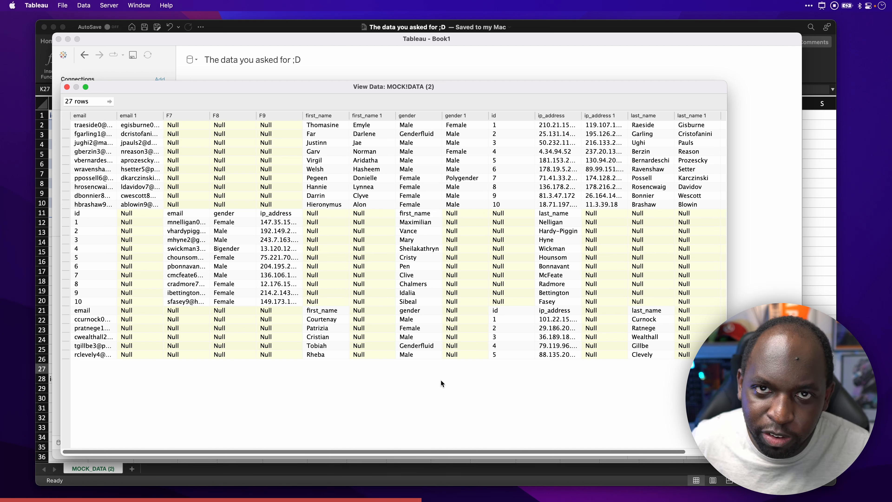
key(ctrl+Up)
click(548, 381)
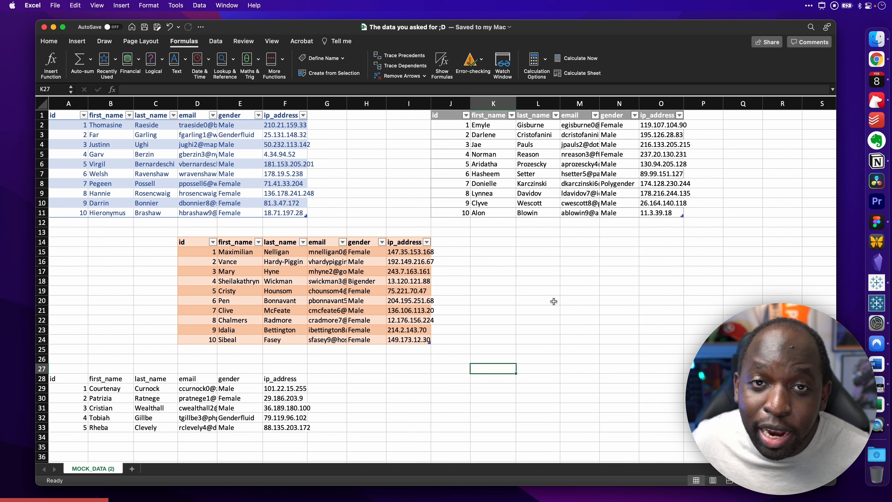
- Examine the four separate data blocks on the MOCK_DATA (2) sheet by selecting each block in turn
drag(72, 117, 285, 215)
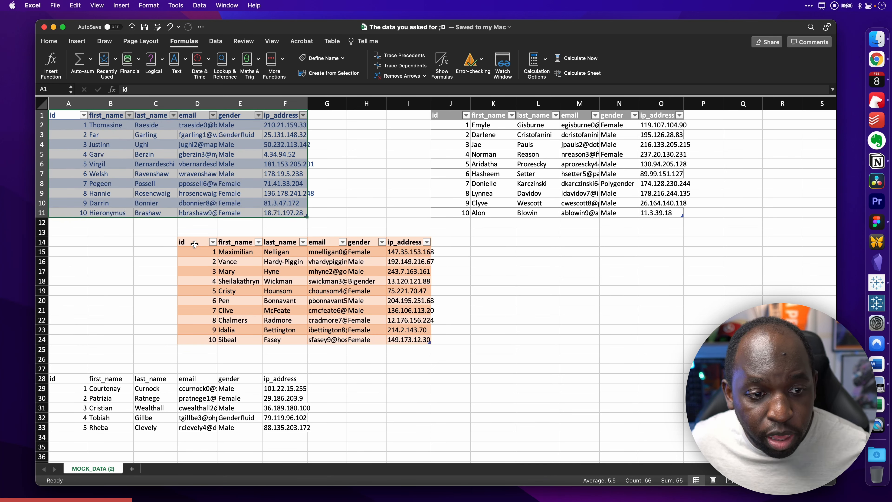
drag(194, 243, 415, 318)
drag(451, 118, 649, 206)
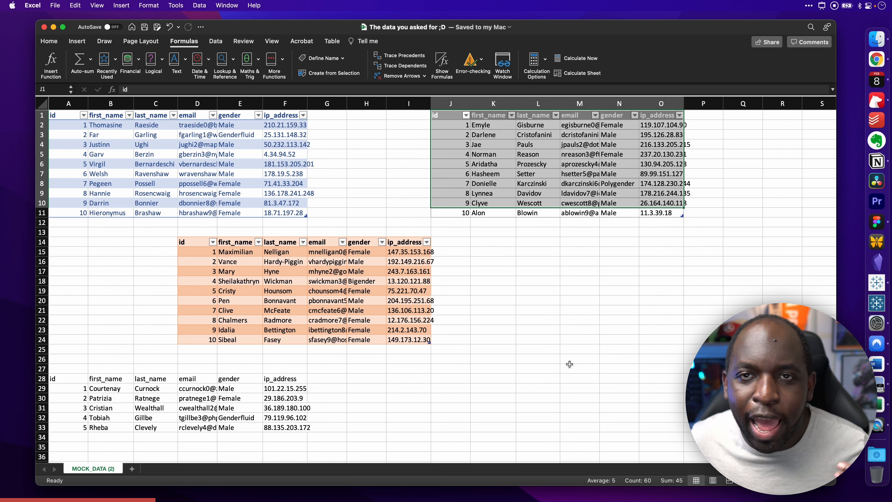
drag(58, 379, 288, 428)
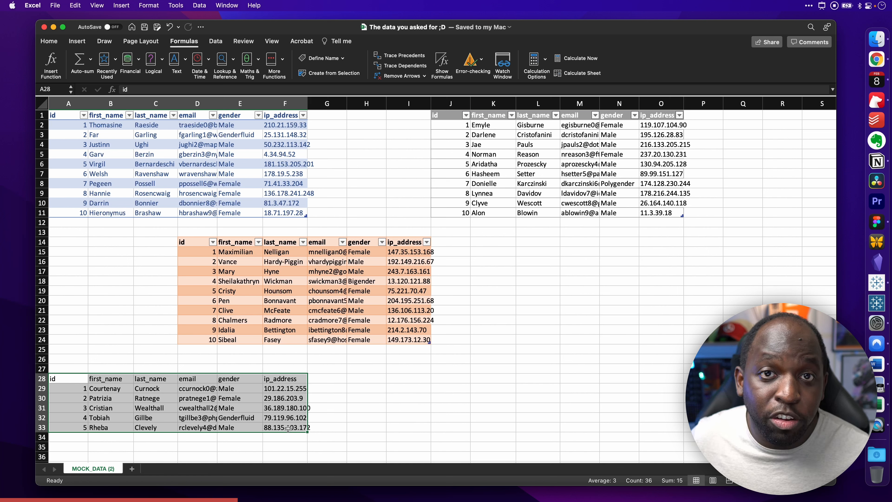
click(493, 262)
click(321, 58)
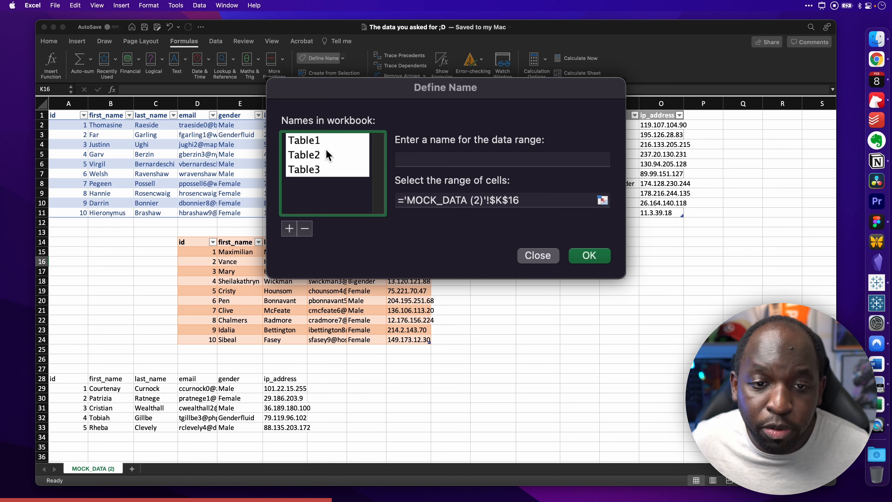
drag(504, 116, 647, 253)
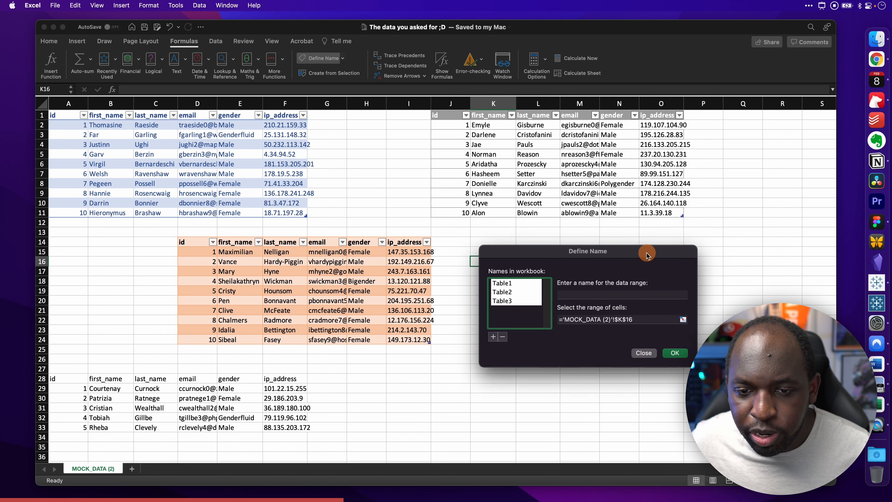
click(682, 319)
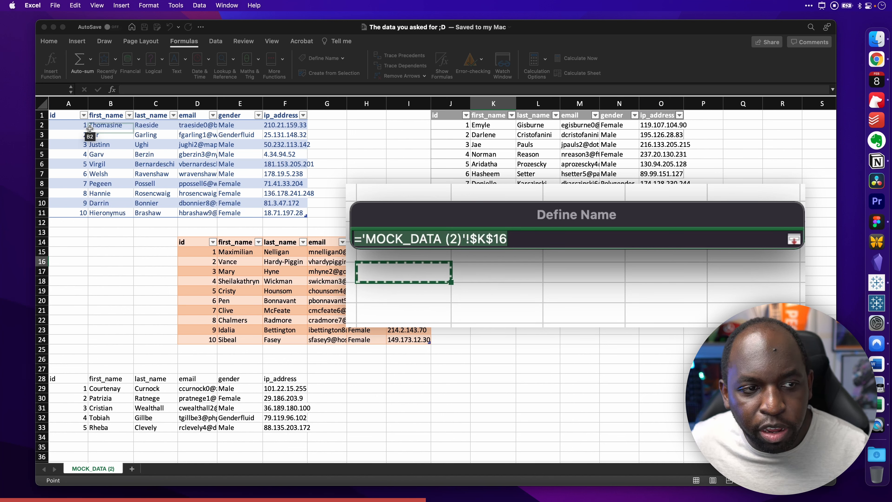
drag(57, 116, 293, 213)
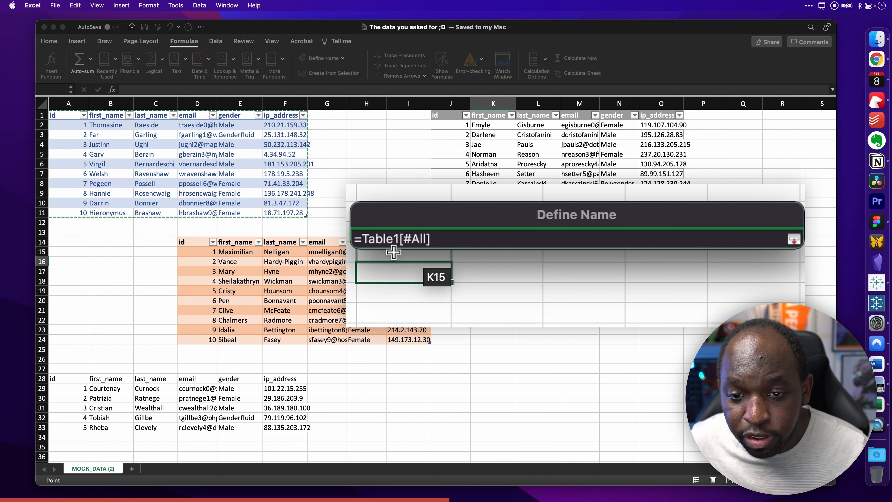
key(Return)
click(557, 253)
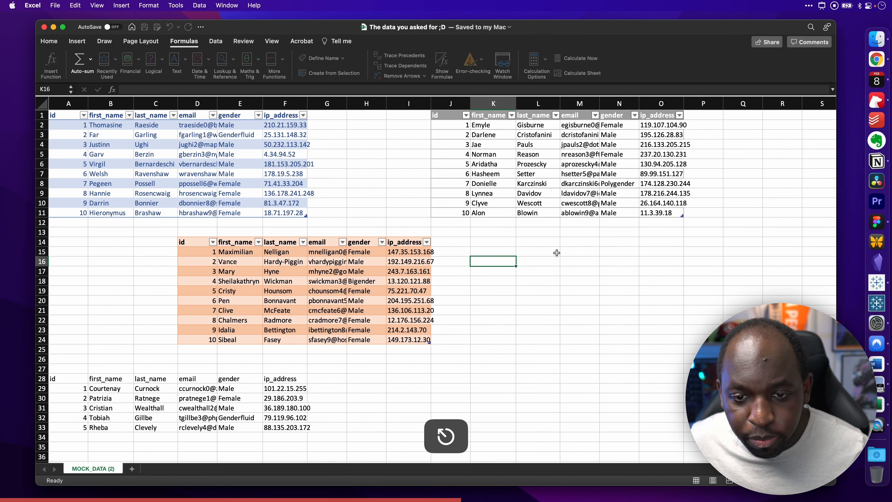
- Review the workbook's existing defined names and inspect the cell range of Table2
click(325, 64)
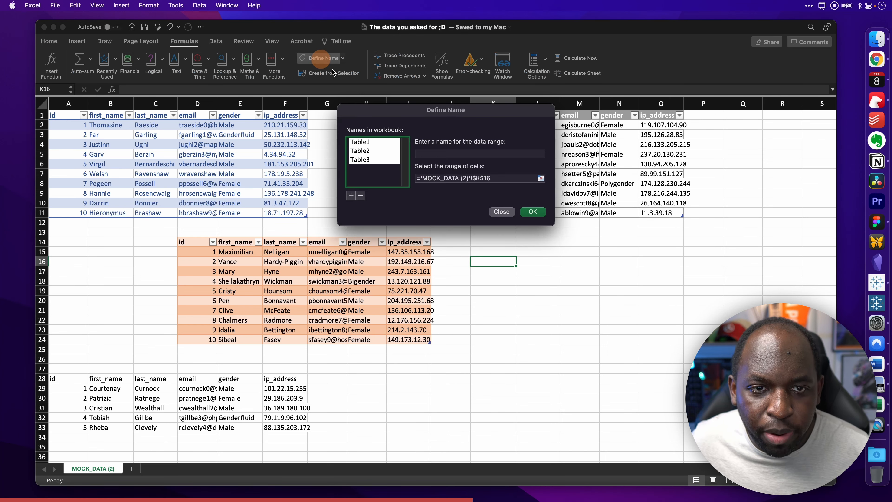
click(371, 151)
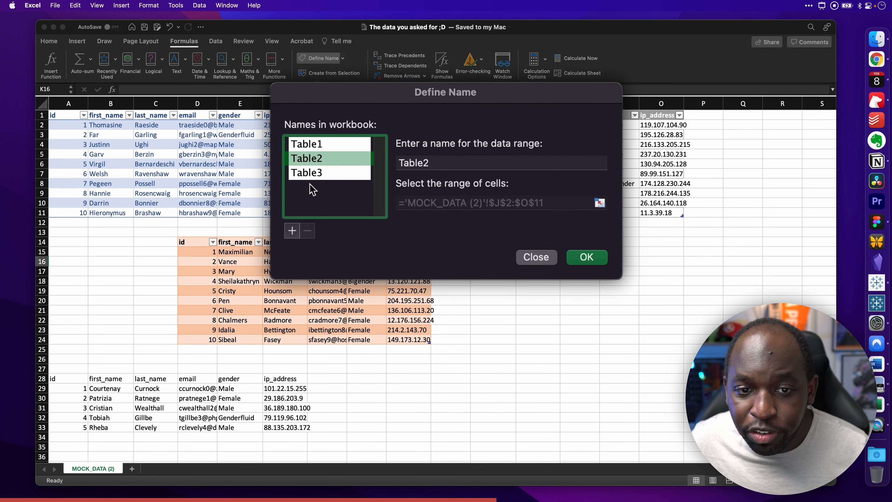
click(536, 257)
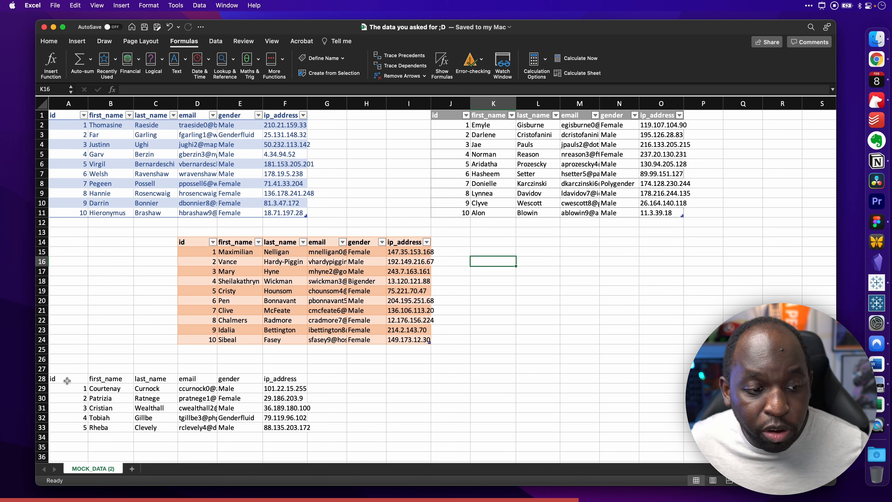
- Define the unformatted data block in cells A28:F33, headers included, as a named range called id
drag(67, 380, 295, 436)
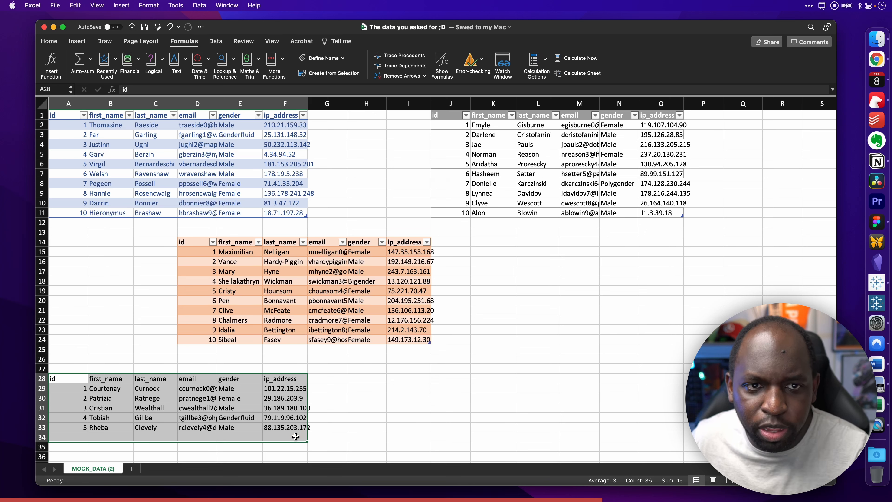
click(362, 433)
drag(66, 381, 290, 430)
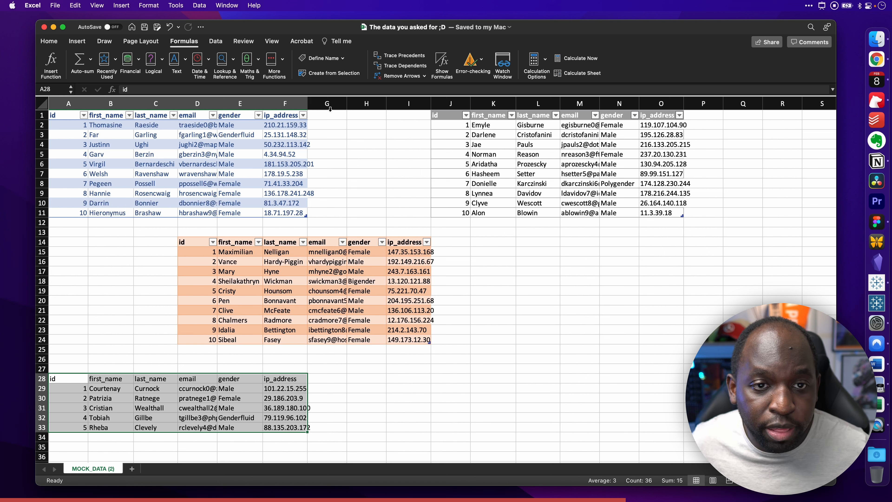
click(323, 59)
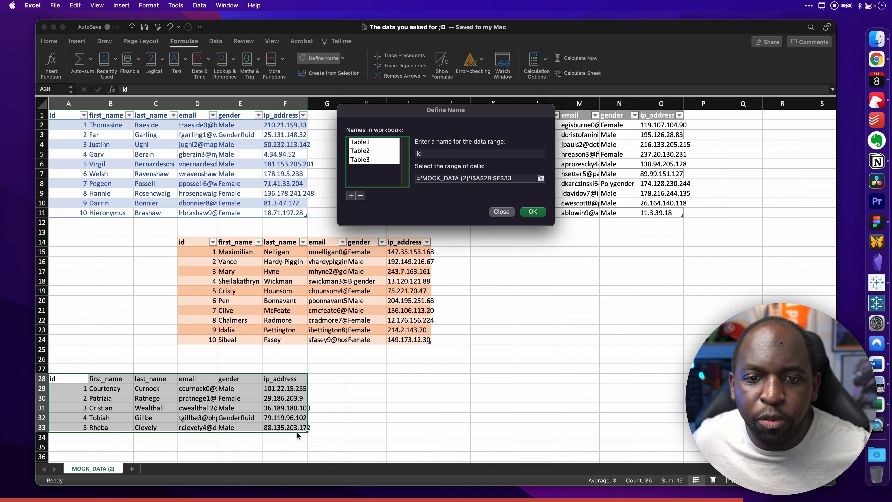
click(532, 211)
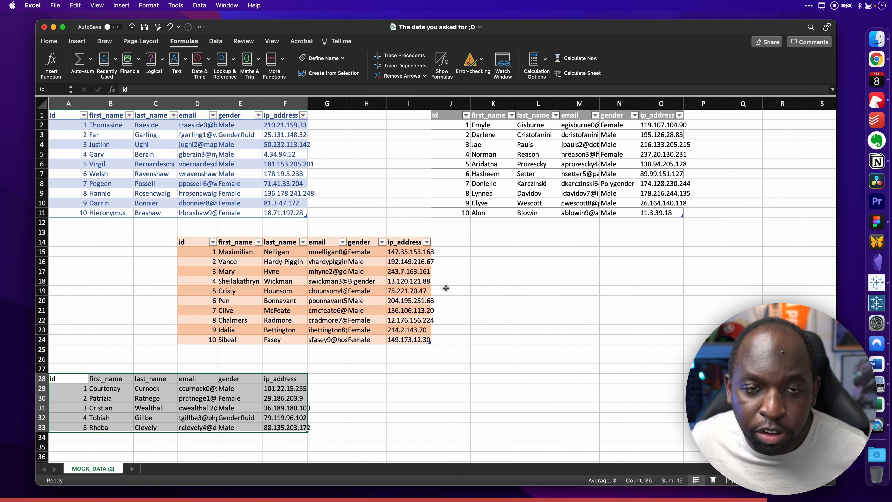
click(321, 58)
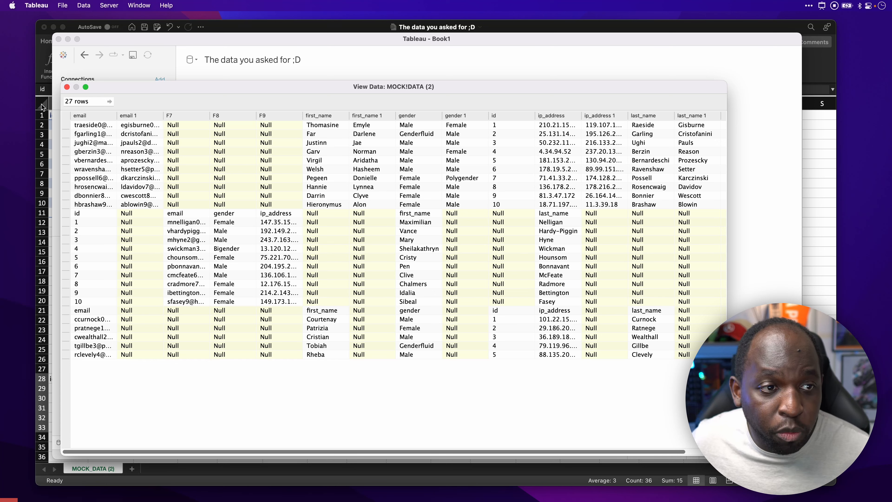
- In Tableau, close the MOCK_DATA (2) data preview and outline the table entries in the sheet list with an annotation rectangle
click(67, 87)
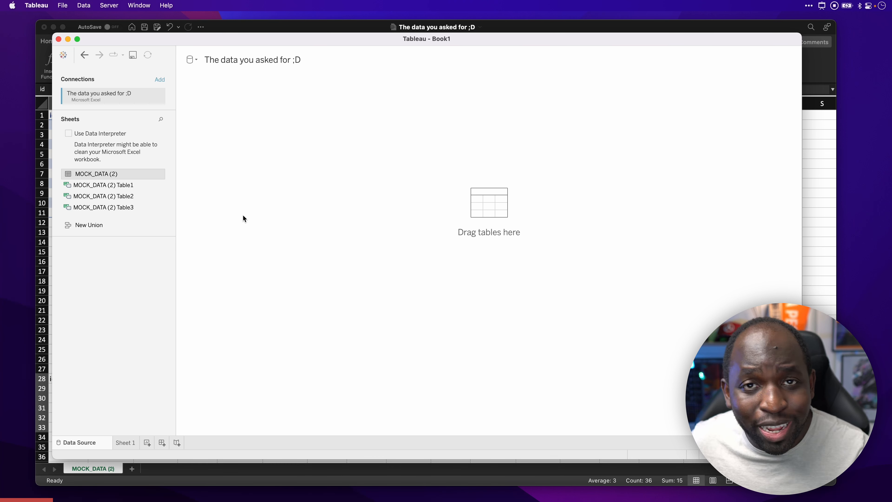
key(ctrl+a)
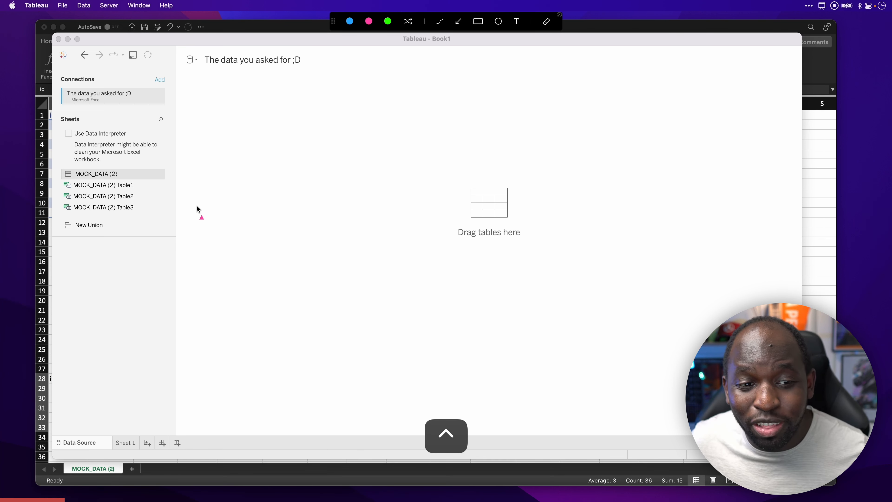
click(478, 22)
mouse_move(55, 179)
mouse_down()
mouse_move(81, 206)
mouse_move(145, 221)
mouse_up()
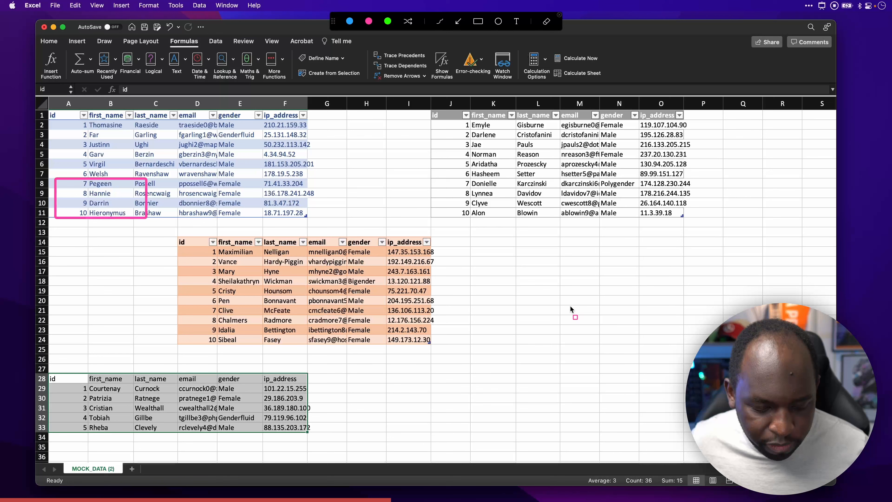
- Save the workbook in Excel, clear the screen annotation and close the workbook
key(super+s)
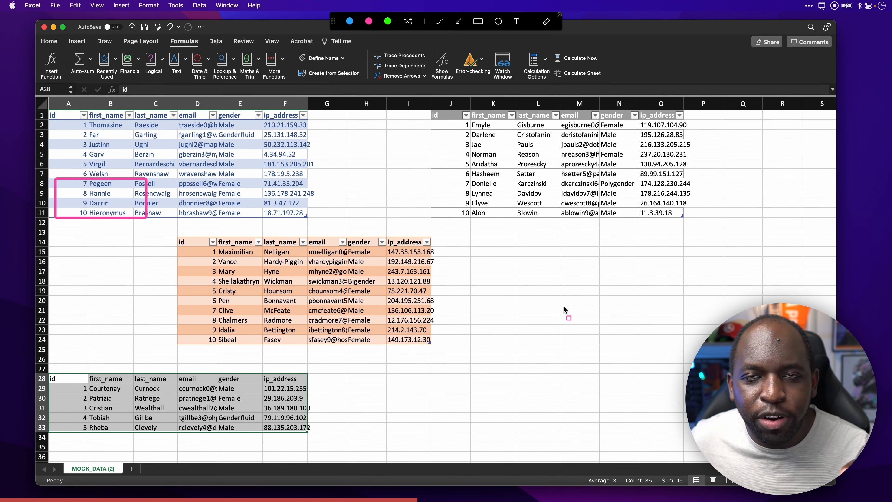
key(Escape)
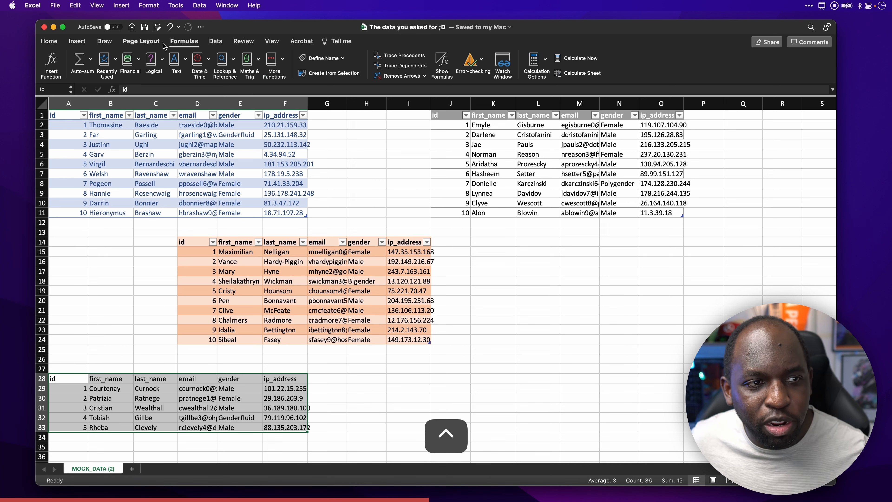
click(44, 27)
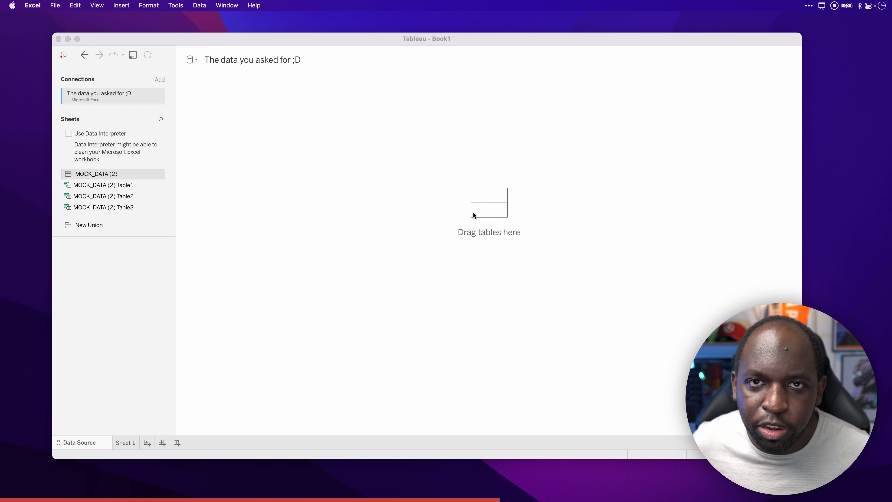
- Edit Tableau's Excel connection and reopen the file "The data you asked for ;D .xlsx" to reload its tables
click(158, 97)
click(175, 107)
click(423, 132)
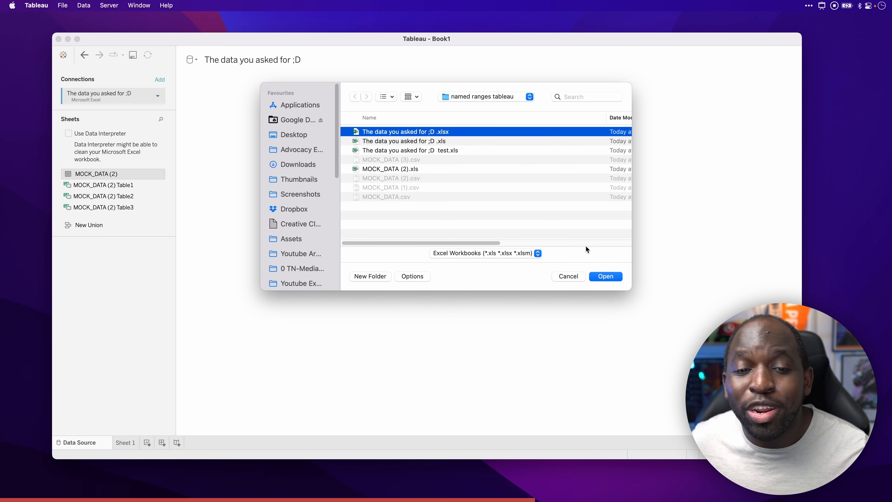
click(612, 277)
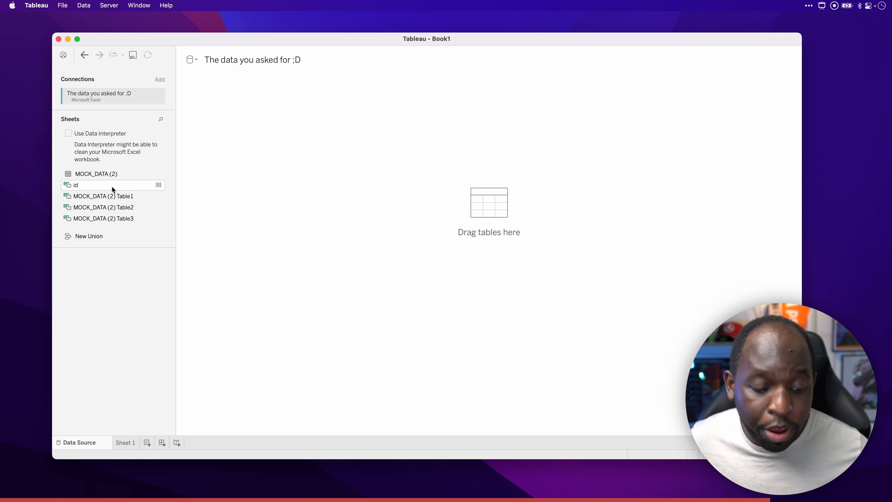
- Outline the id, Table1, Table2 and Table3 entries in the sheet list with an annotation rectangle, and clear it
key(ctrl+a)
mouse_move(56, 177)
mouse_down()
mouse_move(142, 234)
mouse_move(170, 233)
mouse_up()
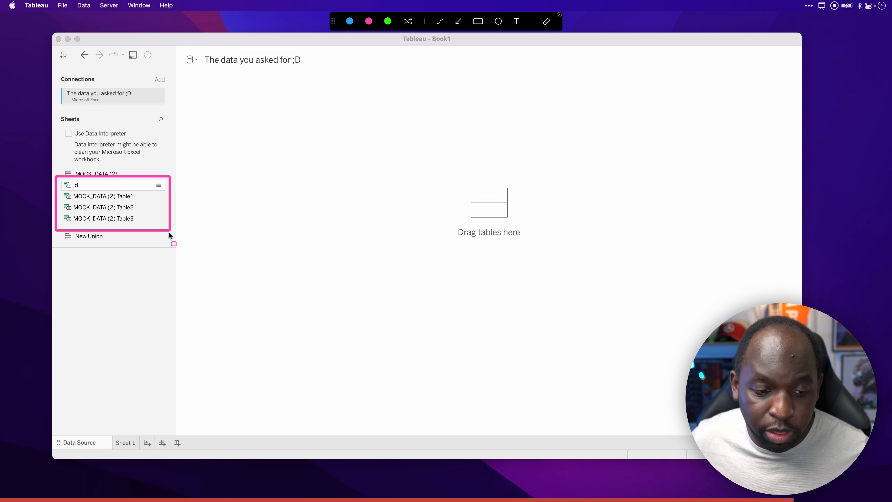
key(ctrl)
- Preview the MOCK_DATA (2) sheet's rows in an enlarged data window and close the preview
click(158, 173)
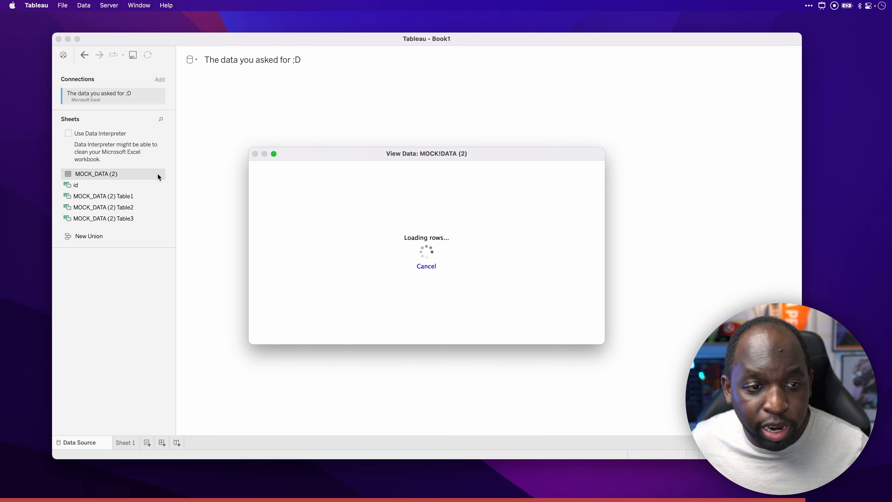
drag(334, 155, 291, 102)
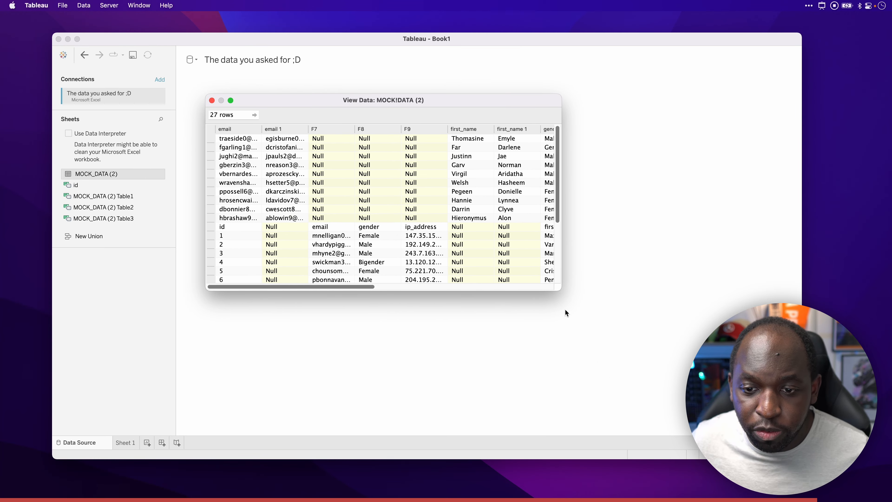
drag(562, 290, 868, 456)
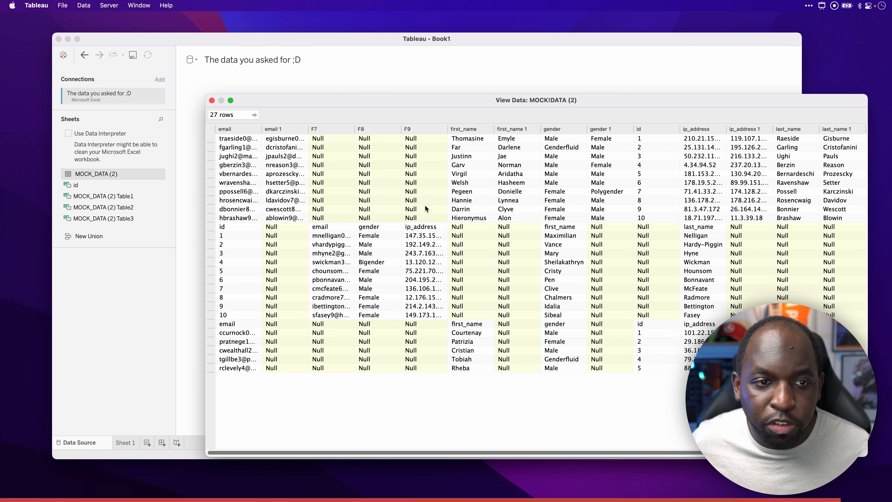
click(212, 100)
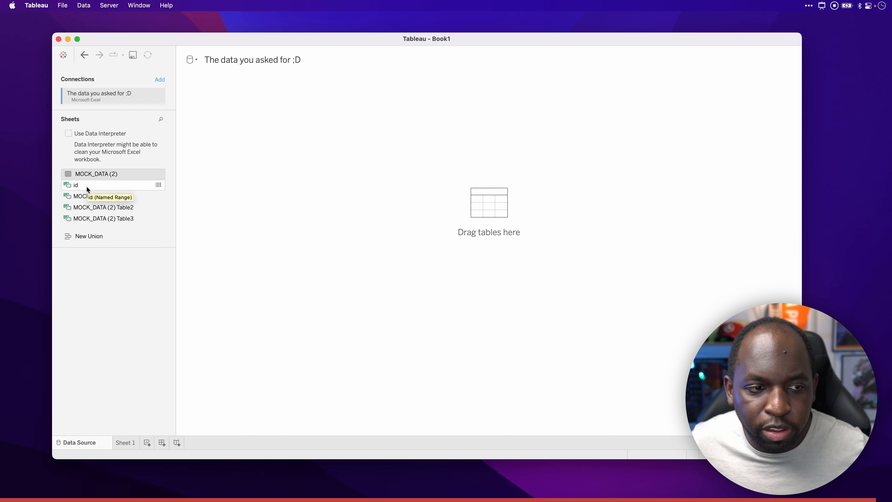
- Add the id named range to the data source canvas and convert it to a union
drag(88, 189, 242, 107)
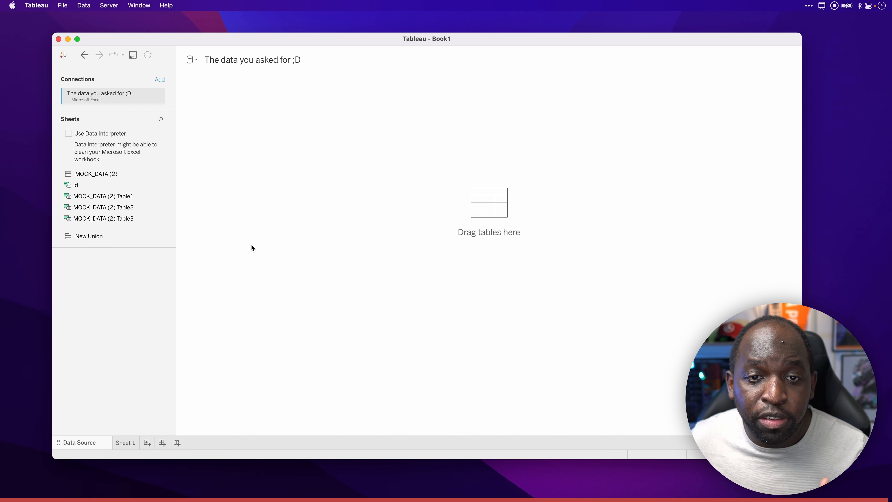
drag(343, 261, 355, 160)
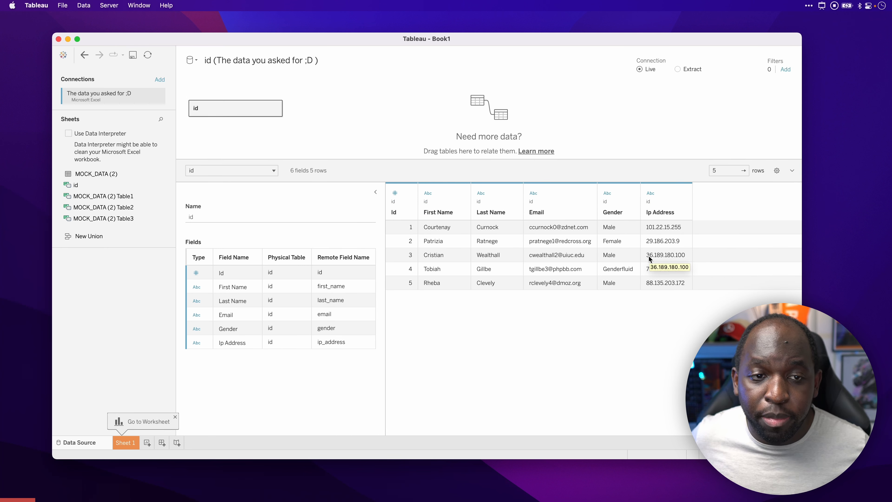
click(275, 107)
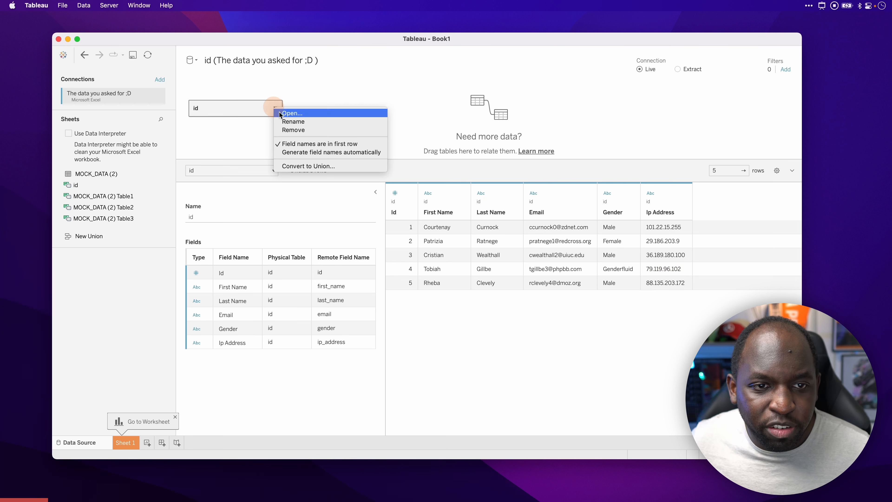
click(308, 164)
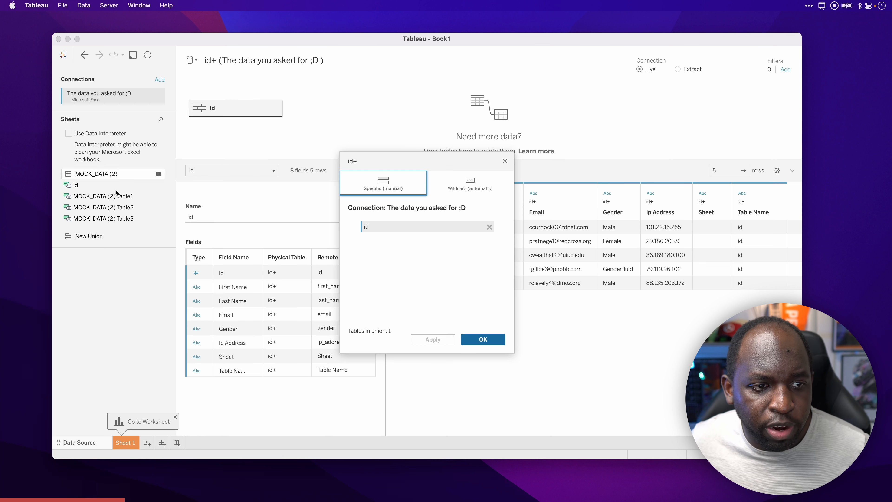
- Add MOCK_DATA (2) Table1, Table2 and Table3 to the union, apply it and review the combined rows
drag(101, 196, 394, 243)
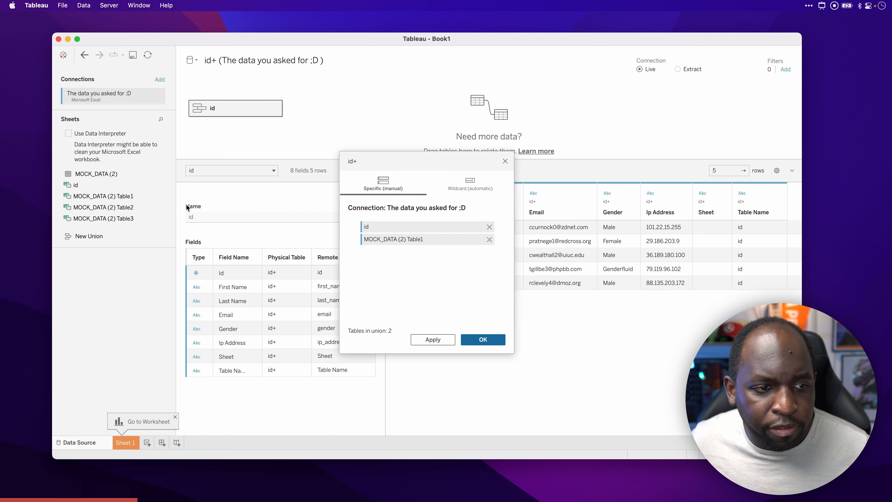
drag(101, 207, 397, 260)
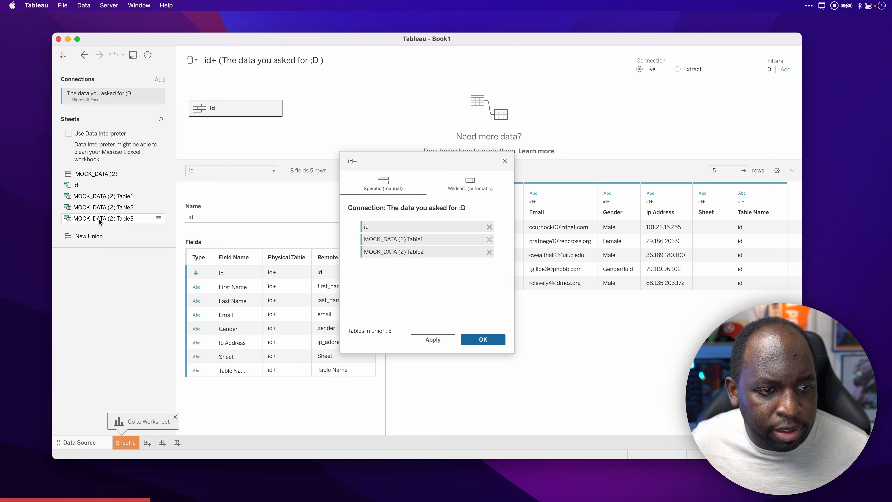
drag(100, 221, 414, 278)
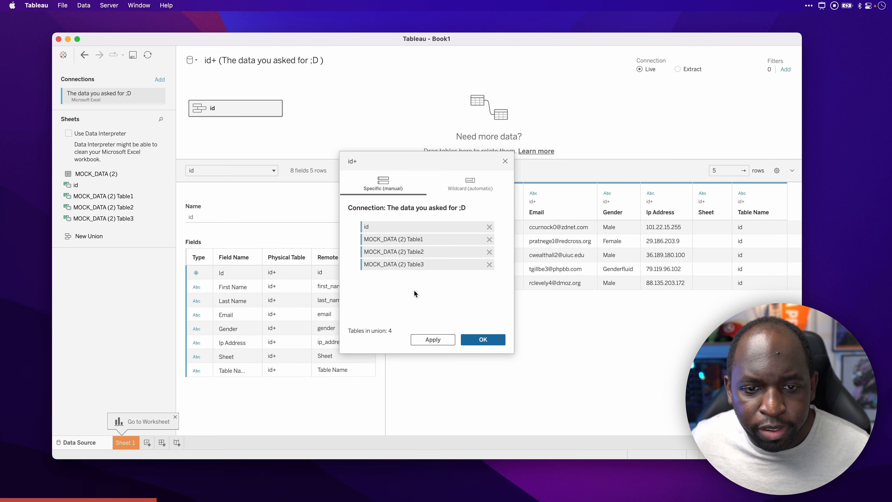
click(433, 339)
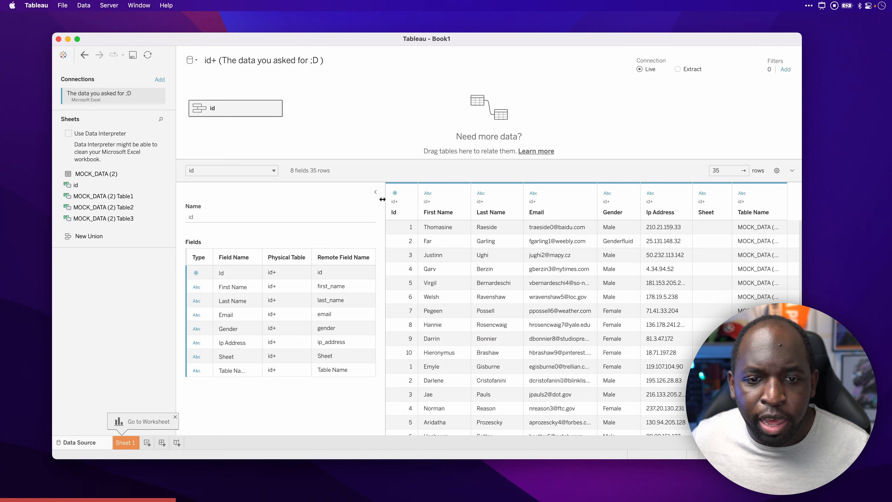
drag(385, 199, 307, 204)
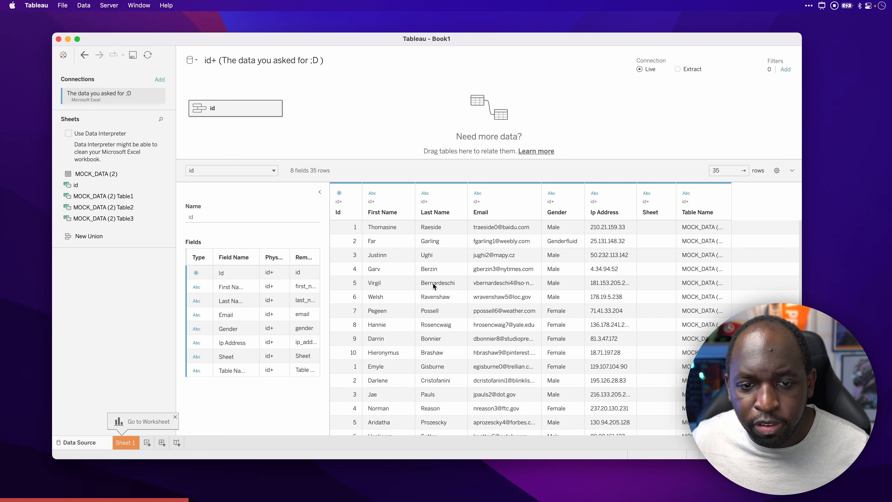
scroll(509, 299, down, 10)
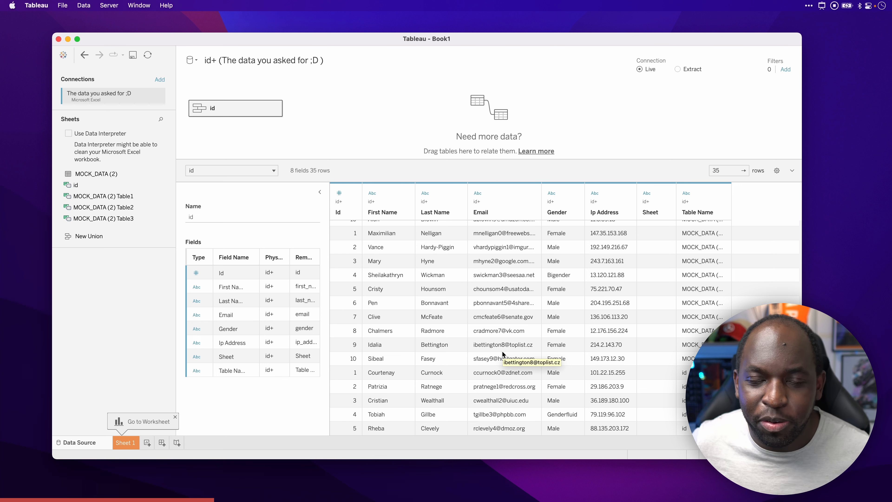
- View the union's full data from Sheet 1 in an enlarged window and highlight the Table1 to Table3 entries under Table Name
click(124, 442)
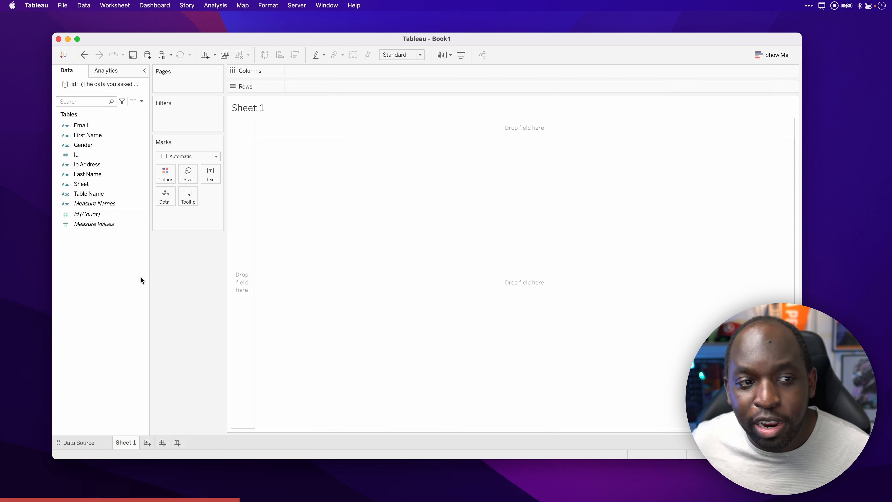
click(133, 101)
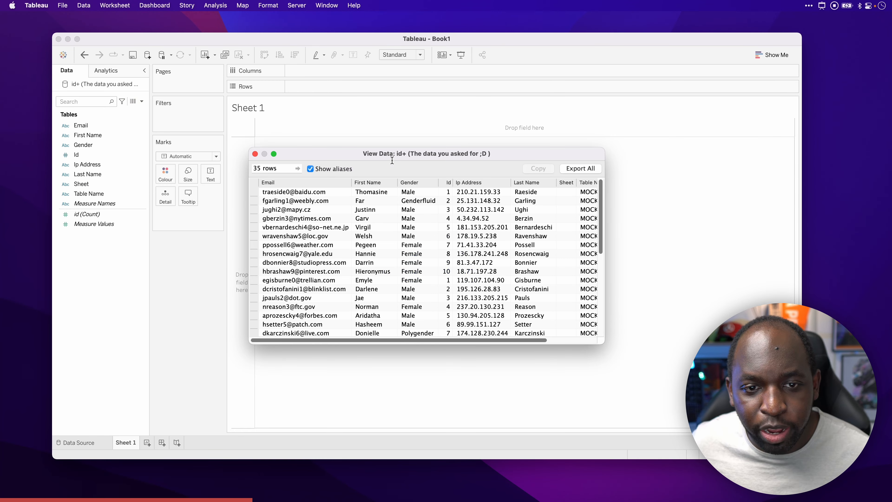
drag(338, 153, 269, 97)
drag(534, 286, 762, 444)
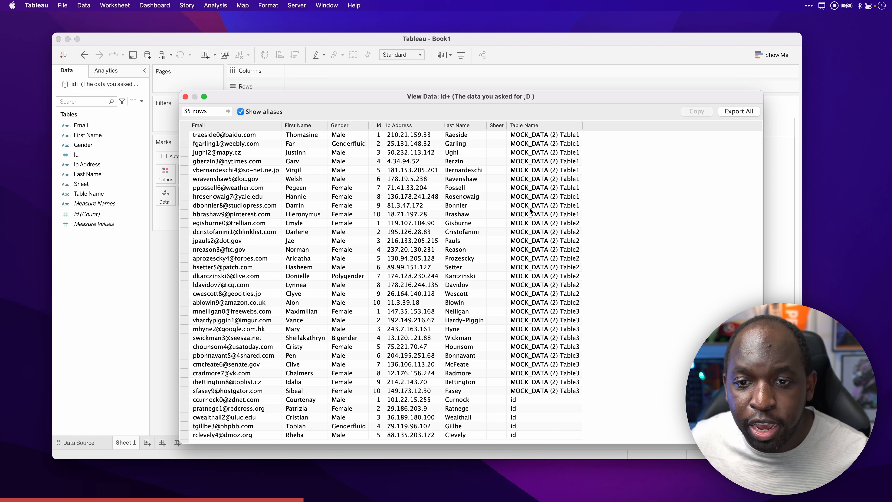
click(551, 136)
drag(551, 138, 557, 389)
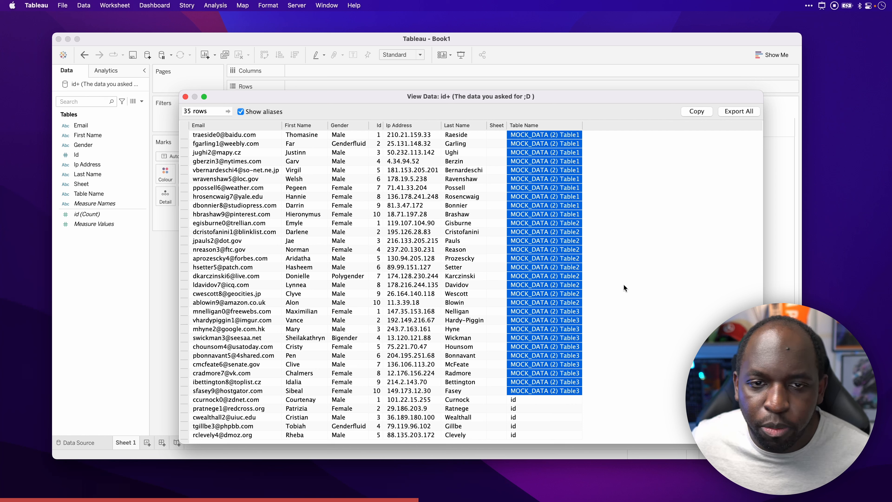
drag(230, 153, 465, 357)
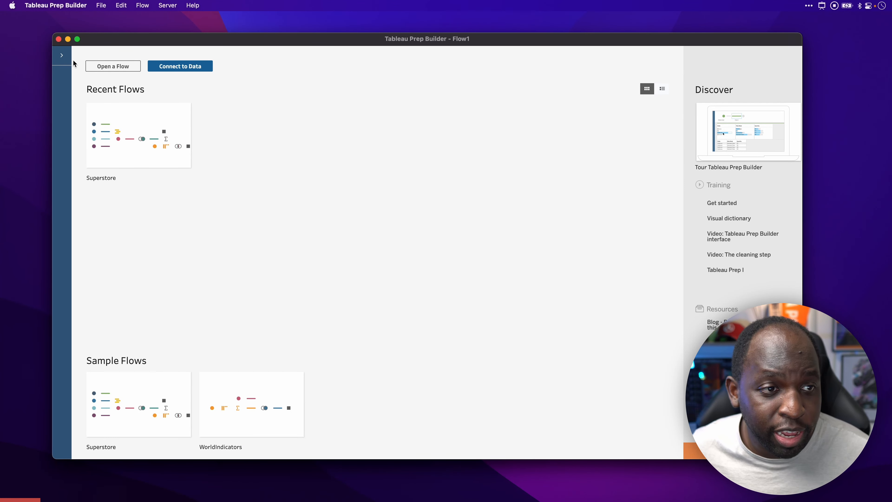
- In Tableau Prep Builder, connect to the Excel file "The data you asked for ;D .xlsx" in the "named ranges tableau" folder
click(61, 55)
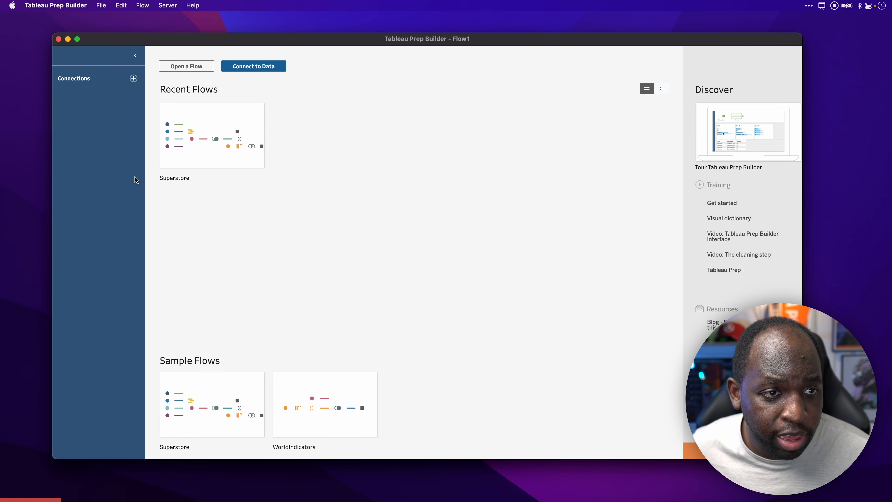
click(134, 78)
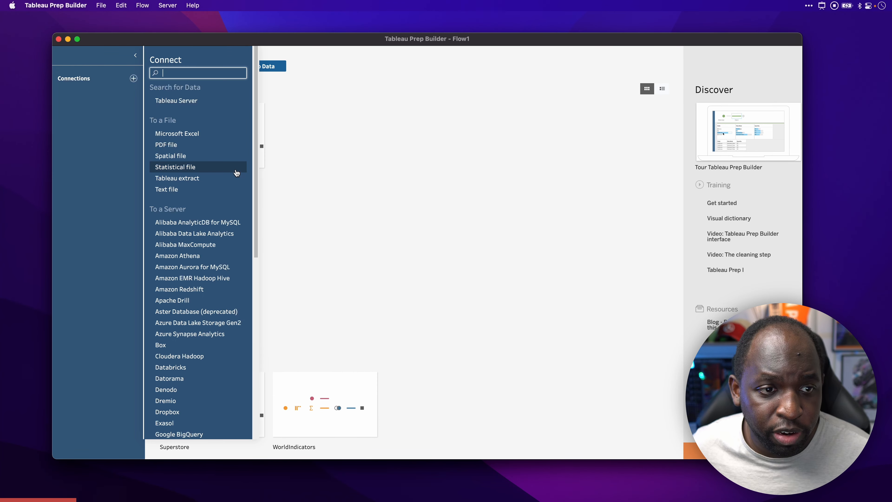
click(201, 140)
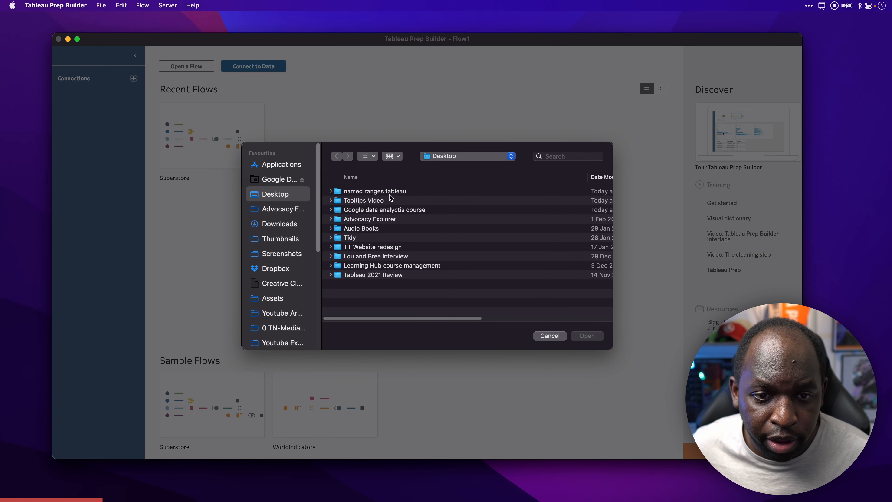
double_click(390, 194)
click(426, 192)
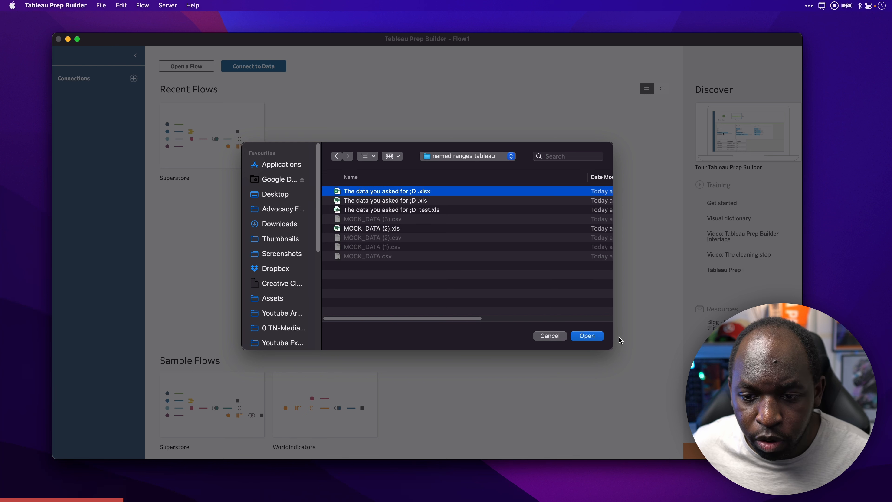
key(Return)
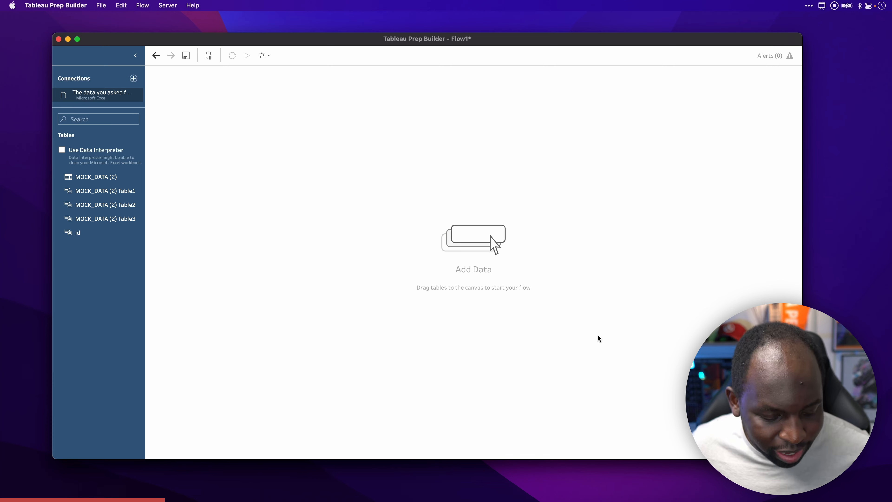
- Outline the Table1, Table2, Table3 and id entries in the connection's table list with an annotation rectangle, and clear it
key(ctrl+shift+a)
drag(58, 188, 251, 311)
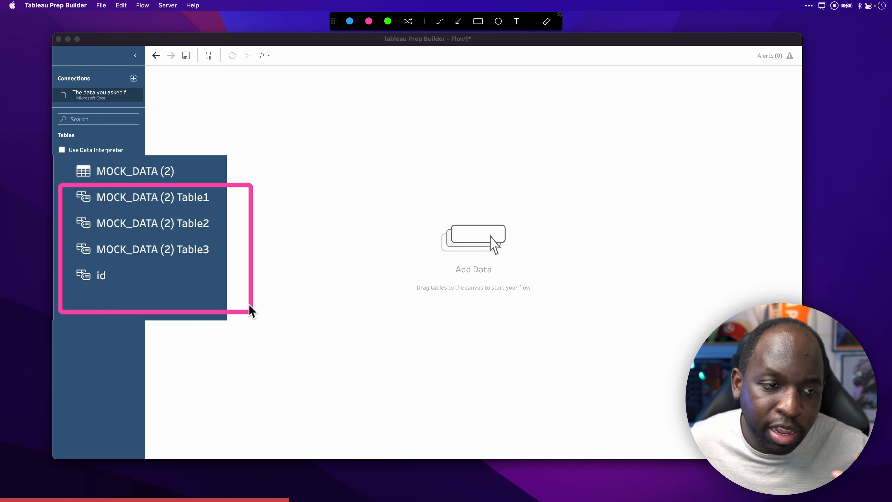
key(ctrl)
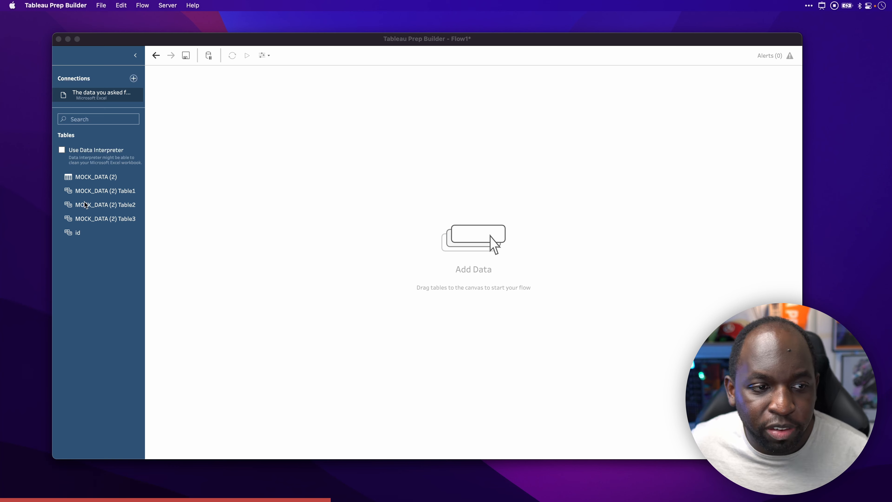
- Add id and MOCK_DATA (2) Table1, Table2 and Table3 to the flow and combine all four in one union
drag(87, 231, 178, 143)
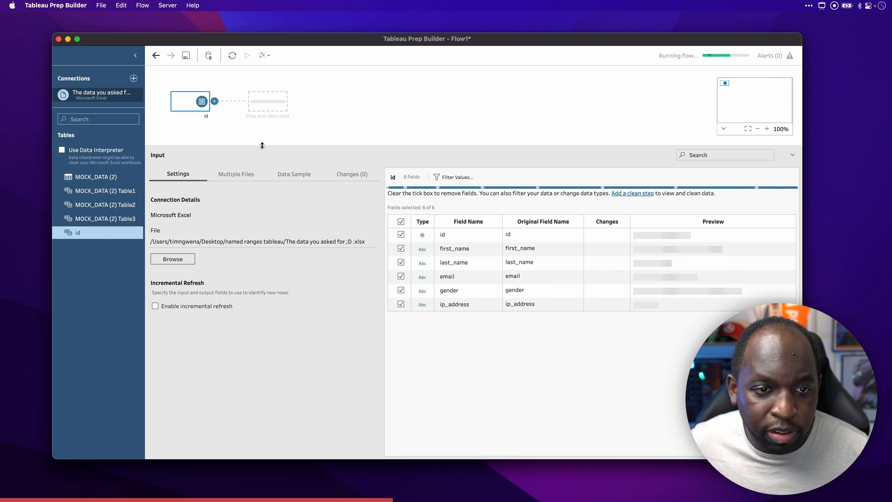
drag(263, 144, 258, 218)
drag(81, 218, 190, 116)
drag(84, 204, 258, 113)
drag(86, 191, 253, 154)
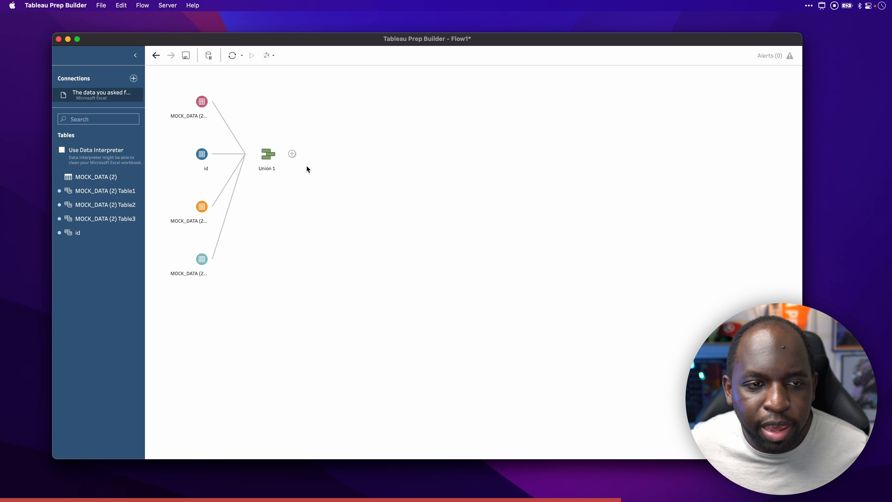
- Add a clean step after Union 1 and enlarge its data pane
click(292, 154)
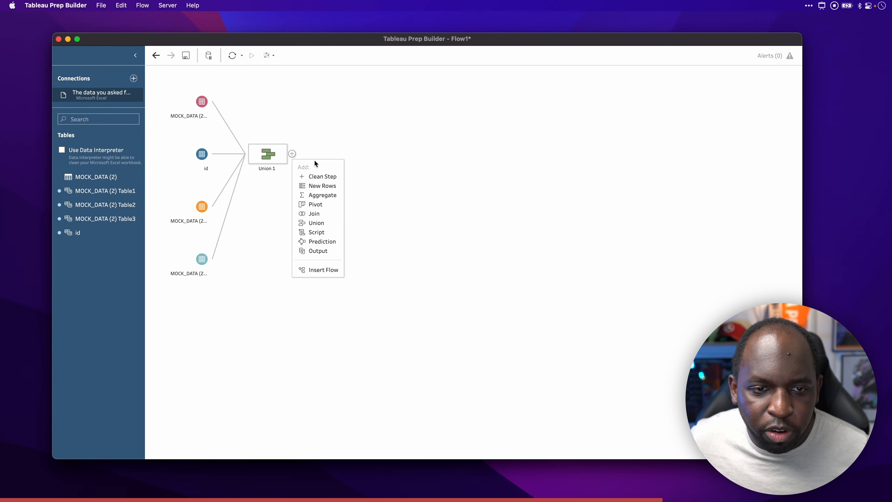
click(321, 176)
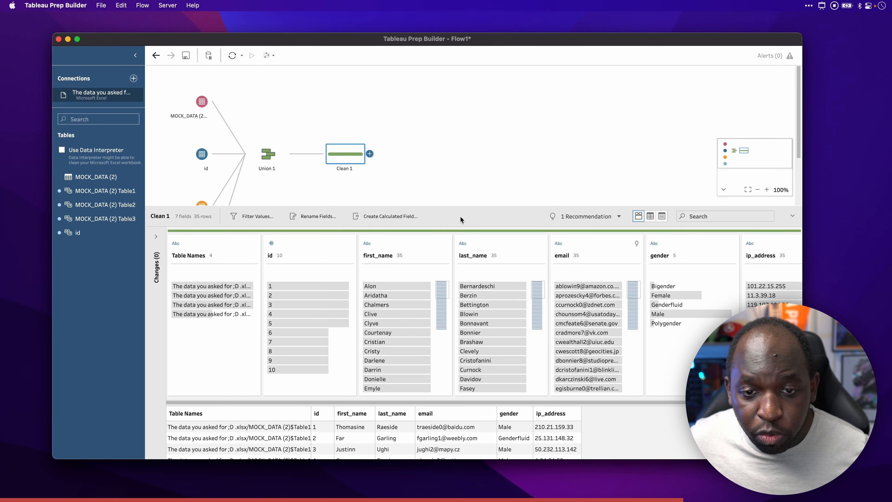
drag(462, 206, 457, 80)
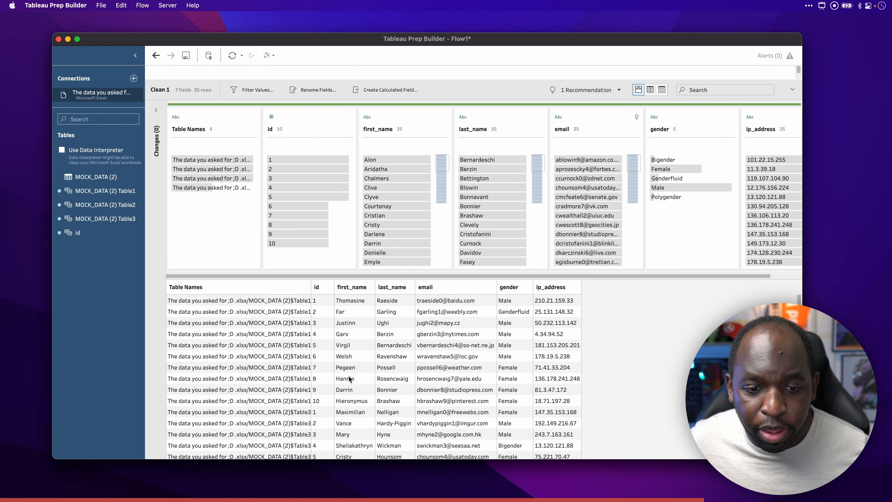
- Examine the unioned rows by source table, highlighting the Table2 rows and widening the Table Names column
scroll(353, 384, down, 10)
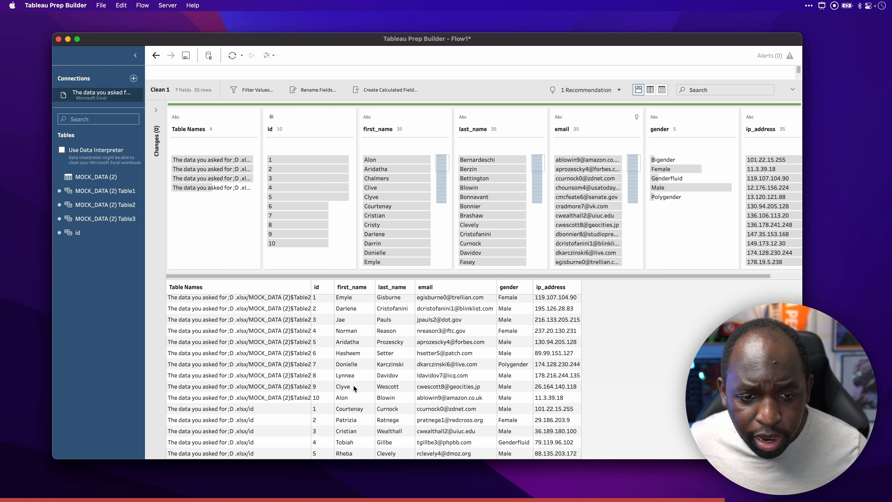
click(242, 311)
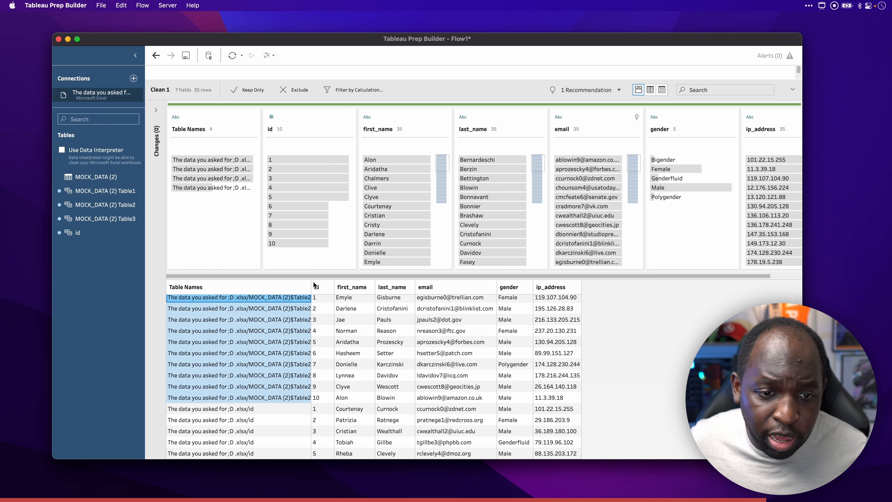
drag(312, 285, 394, 285)
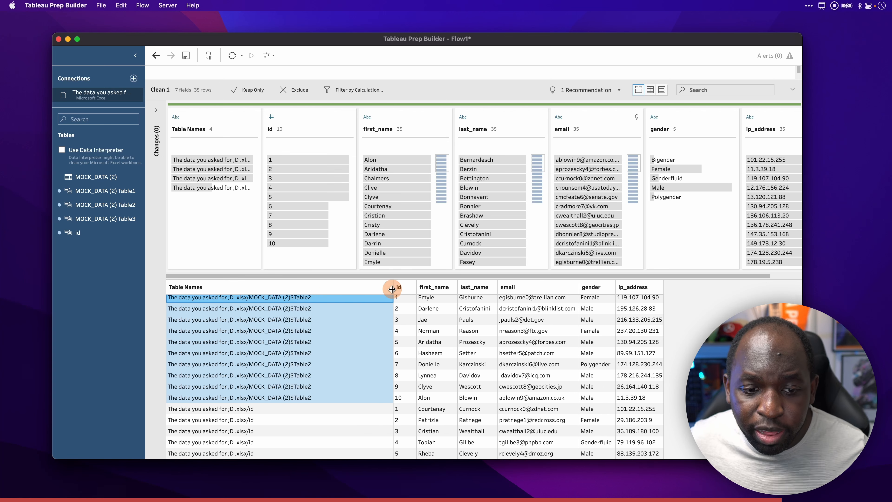
click(325, 373)
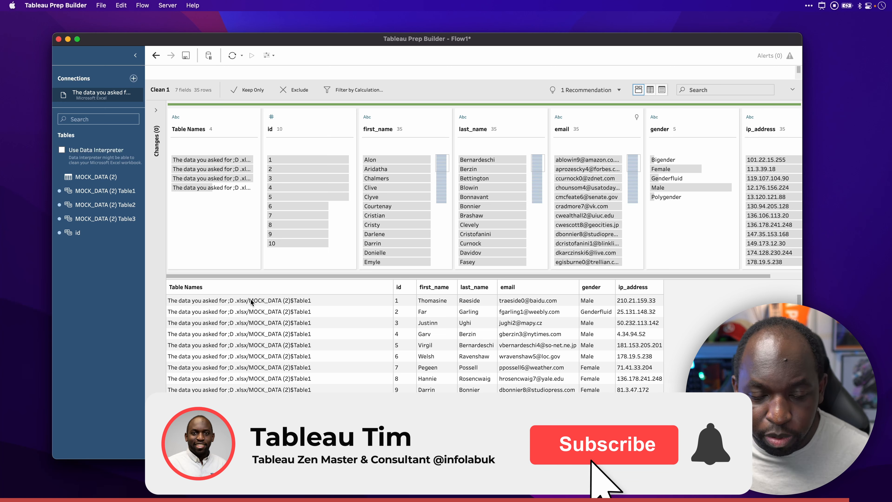
scroll(289, 343, down, 1)
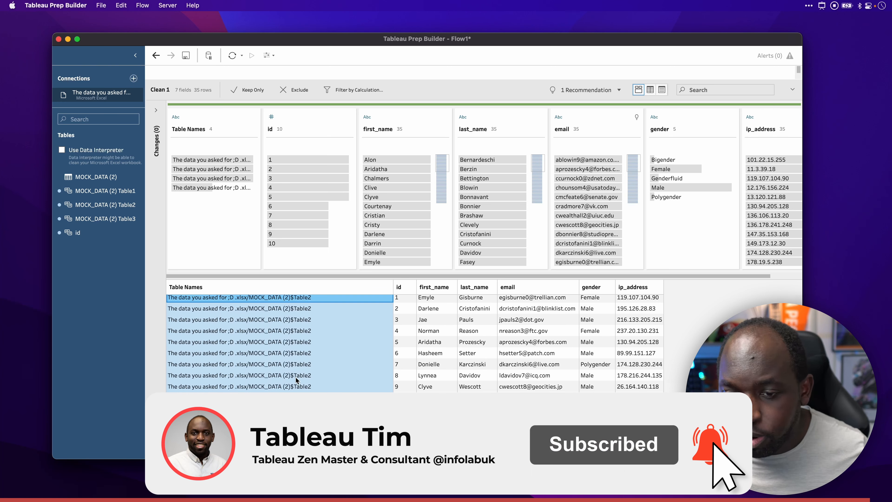